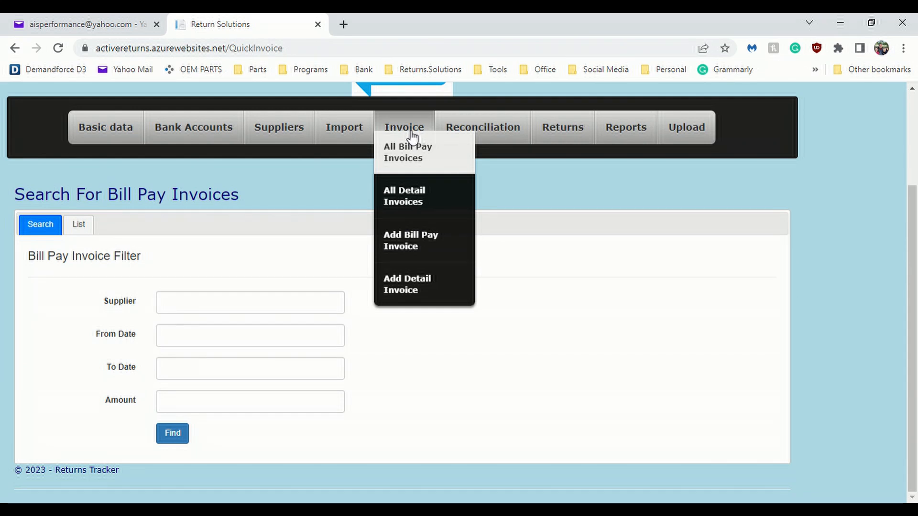
Start a new detail invoice and select WASH. NAPA AUTO PARTS as the supplier.
click(431, 289)
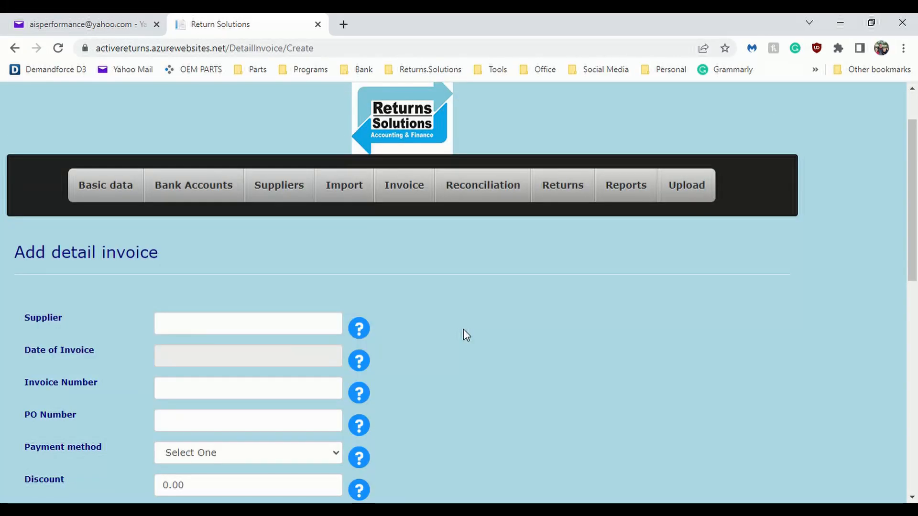
scroll(463, 328, down, 1)
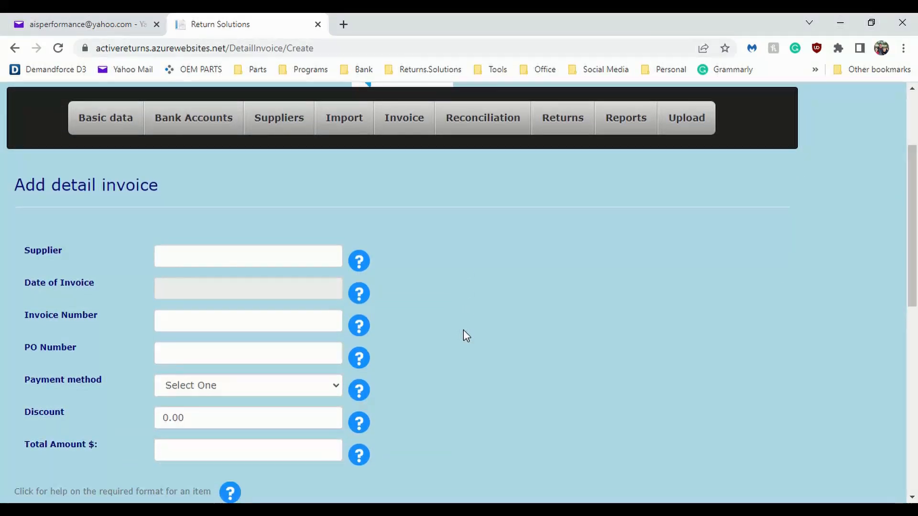
scroll(463, 330, down, 1)
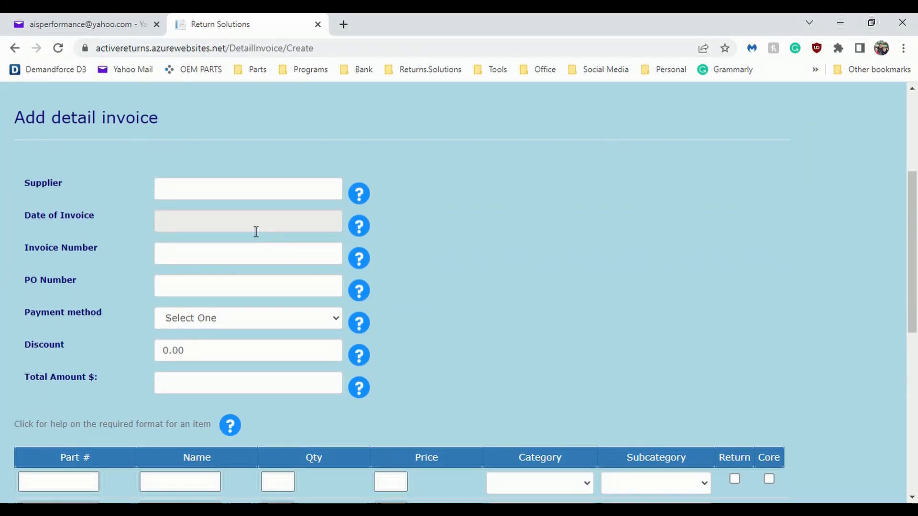
click(173, 195)
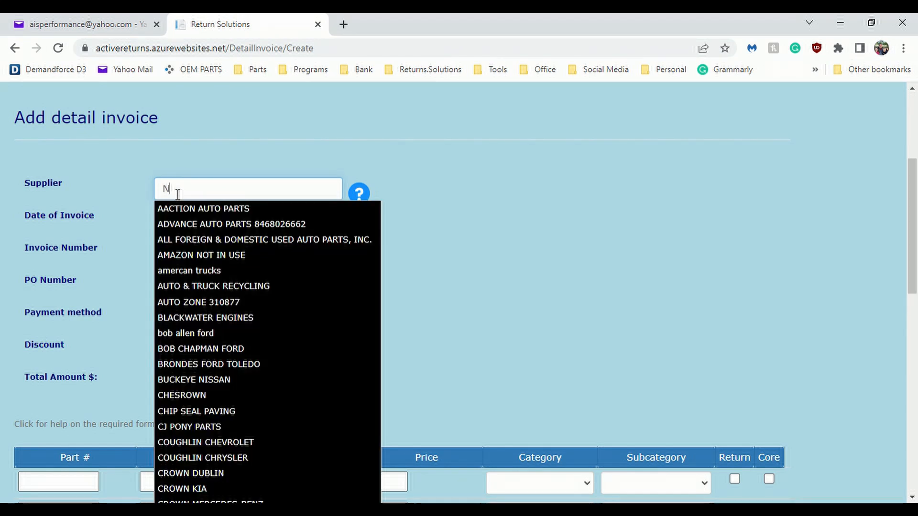
text(ap)
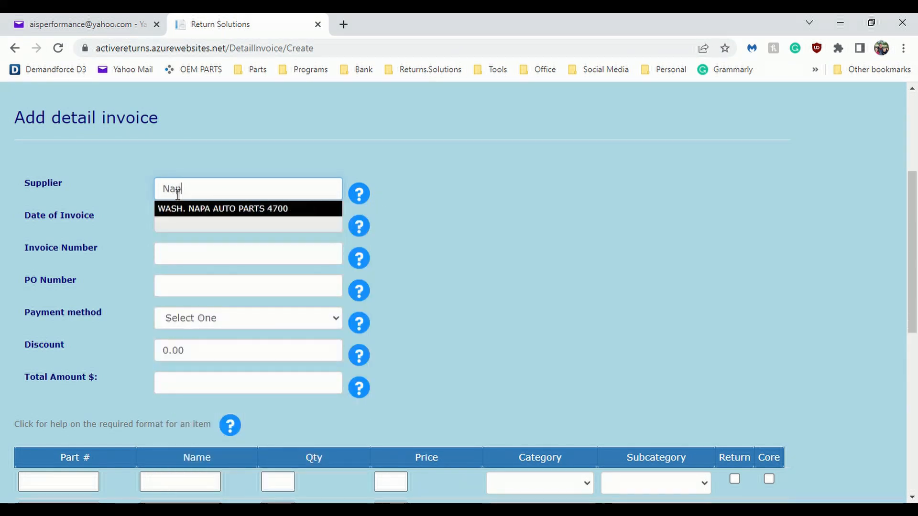
click(199, 215)
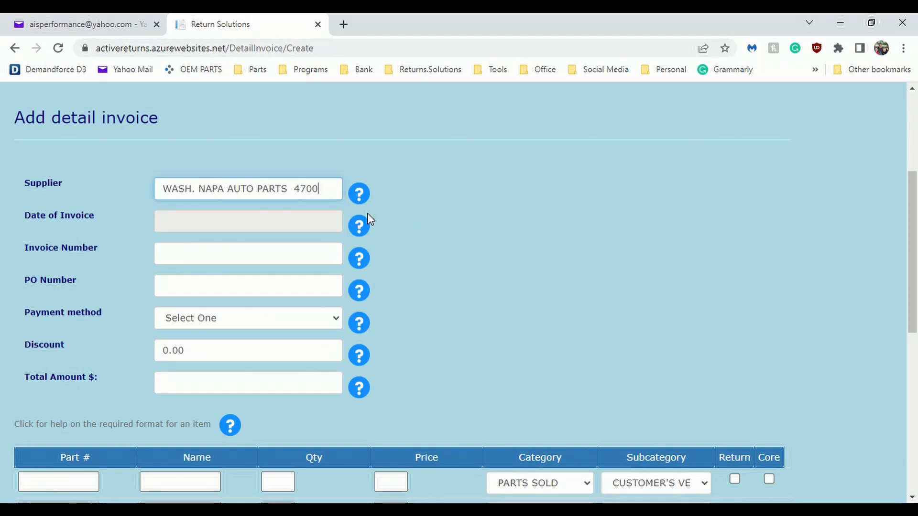
Set the date of invoice to 01/20/2023 and enter the invoice number.
click(185, 226)
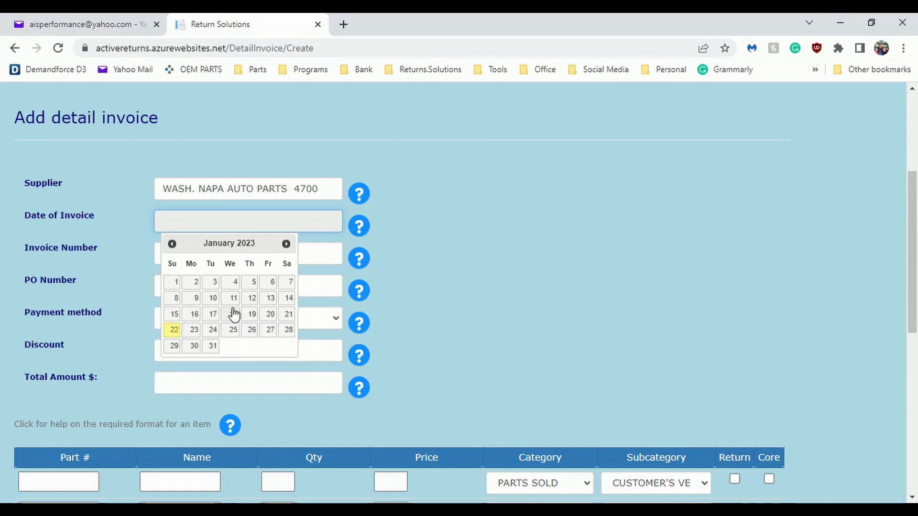
click(270, 316)
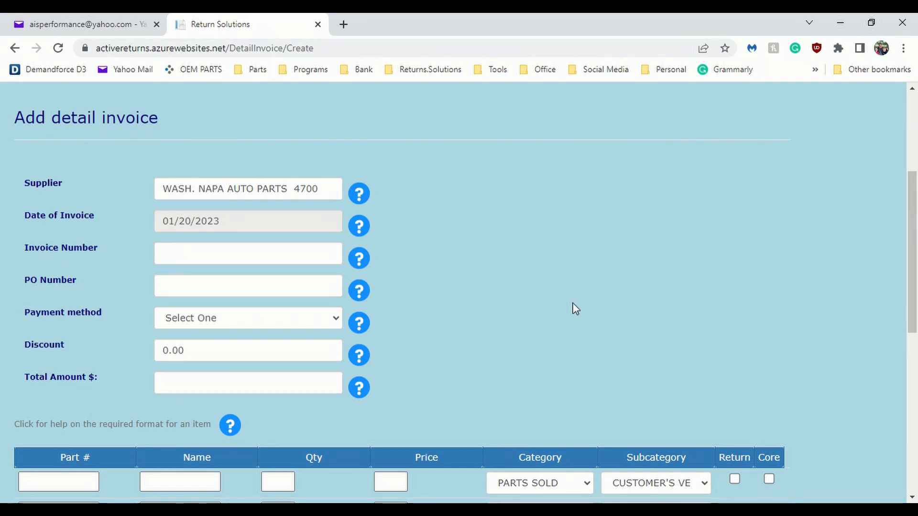
click(178, 252)
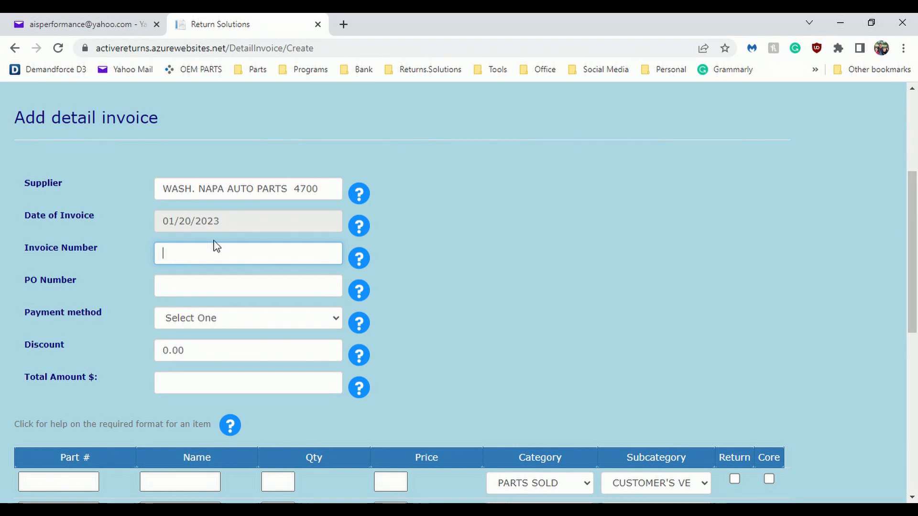
text(869)
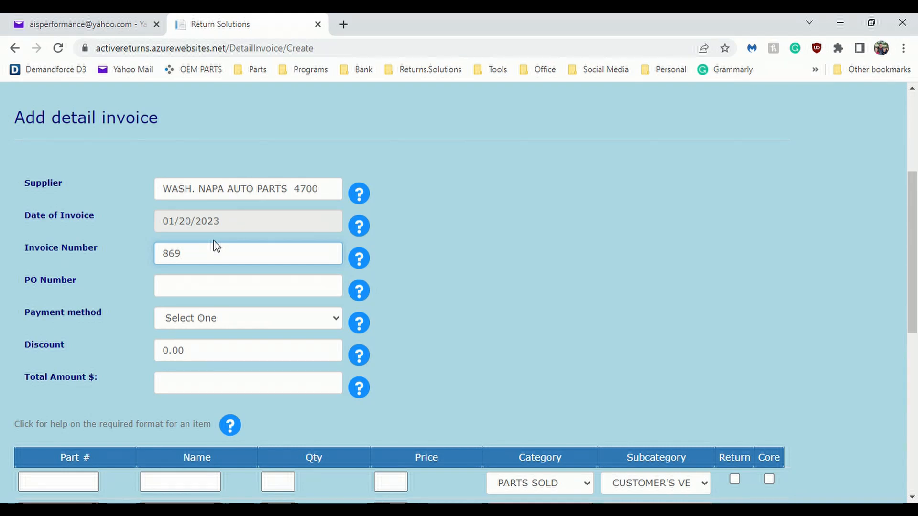
text(677)
text(1)
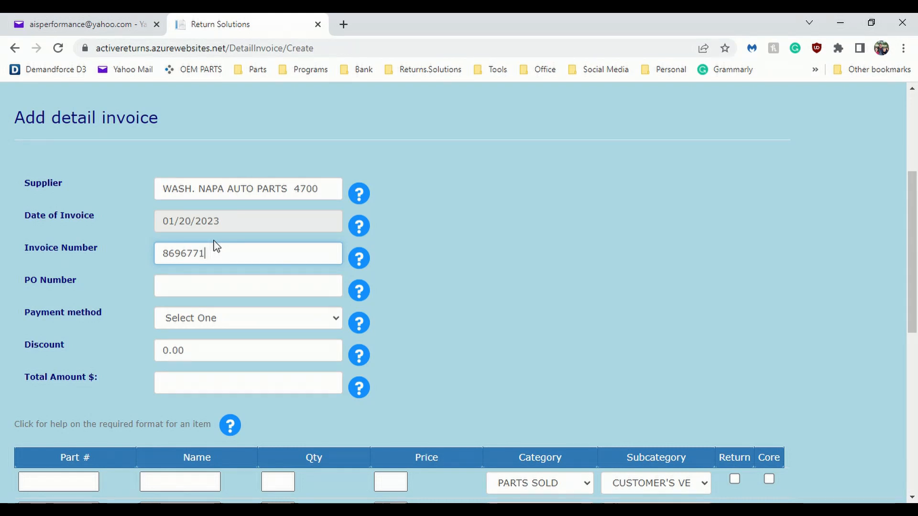
Accept making changes to the invoice number and remove its extra last digit.
click(194, 294)
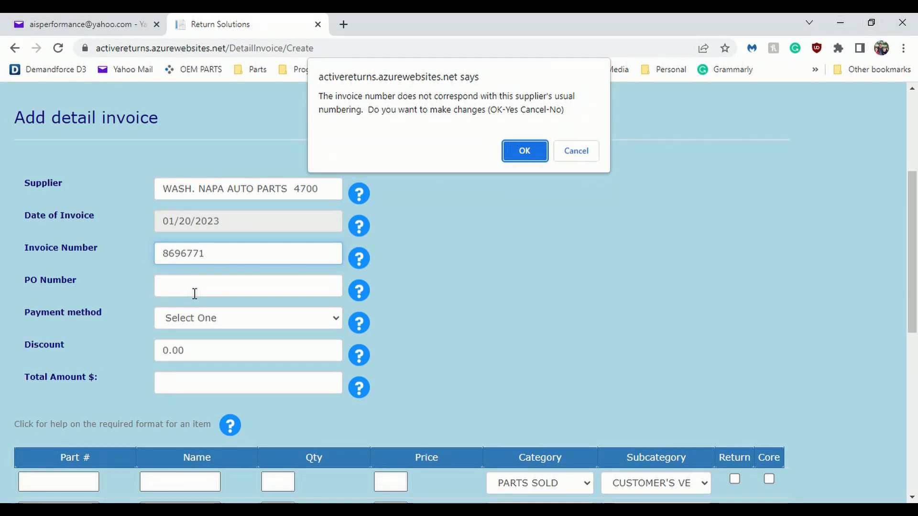
click(525, 149)
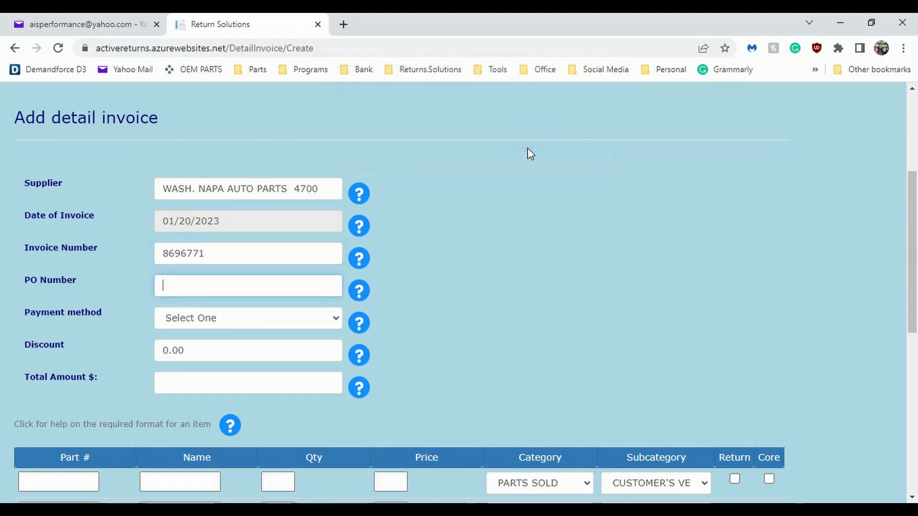
click(206, 259)
drag(207, 260, 209, 260)
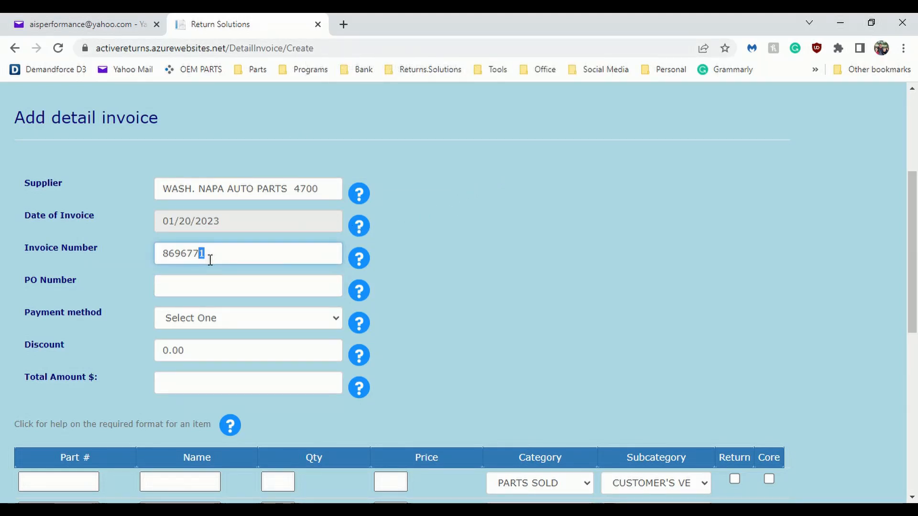
key(BackSpace)
Enter the purchase order number for the invoice.
click(251, 290)
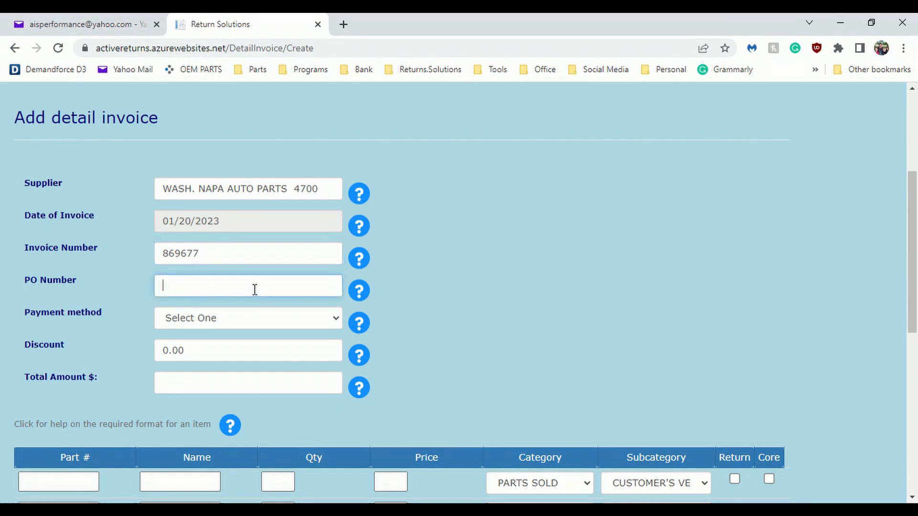
scroll(471, 267, down, 1)
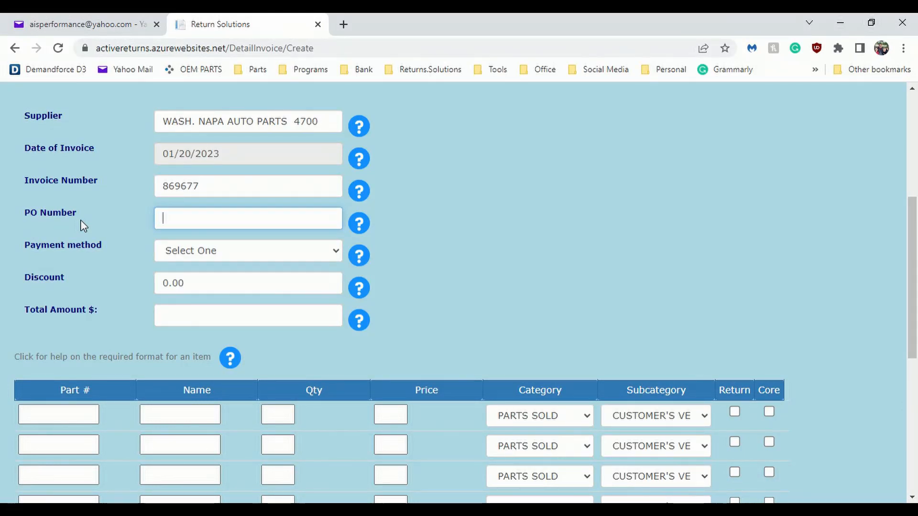
text(21939)
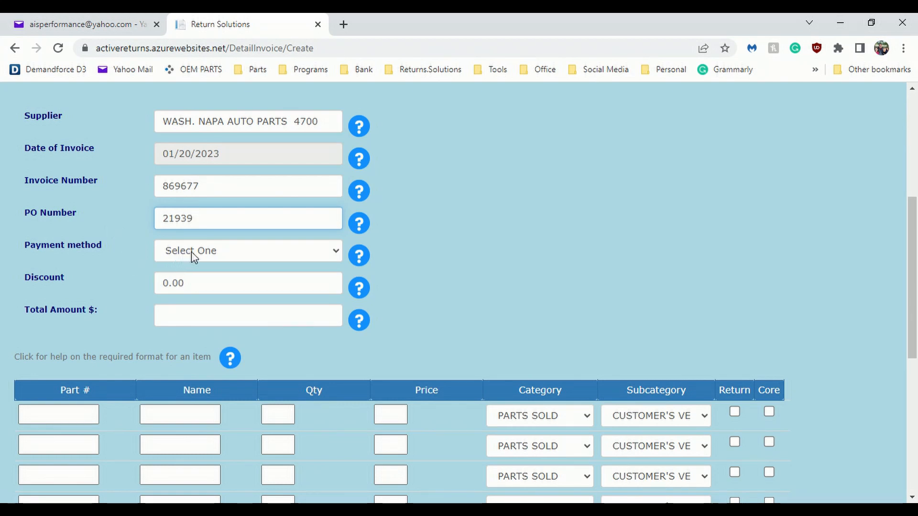
Set the payment method to pnc and the invoice's total amount to 123.33.
click(337, 253)
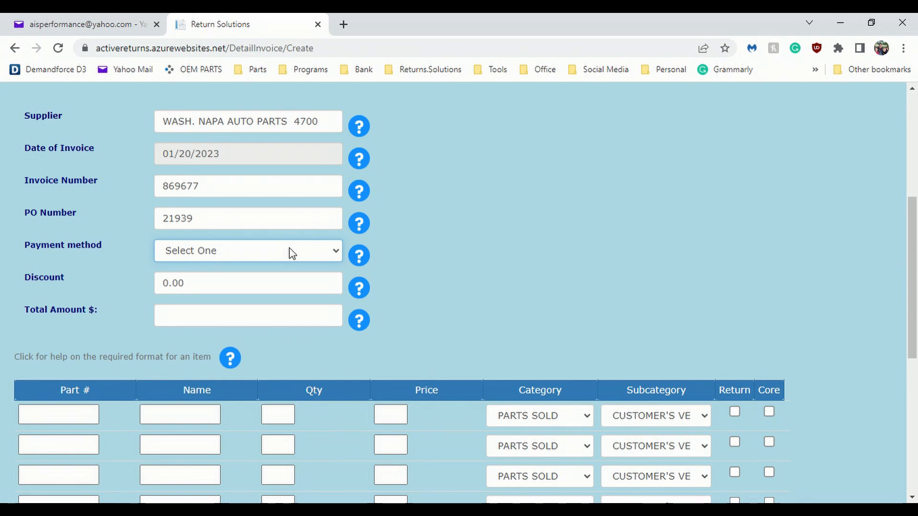
click(177, 295)
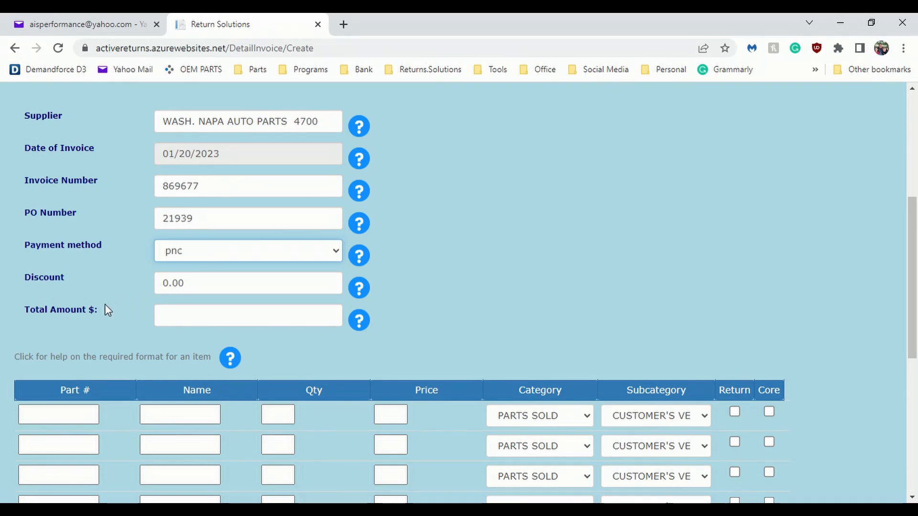
click(175, 318)
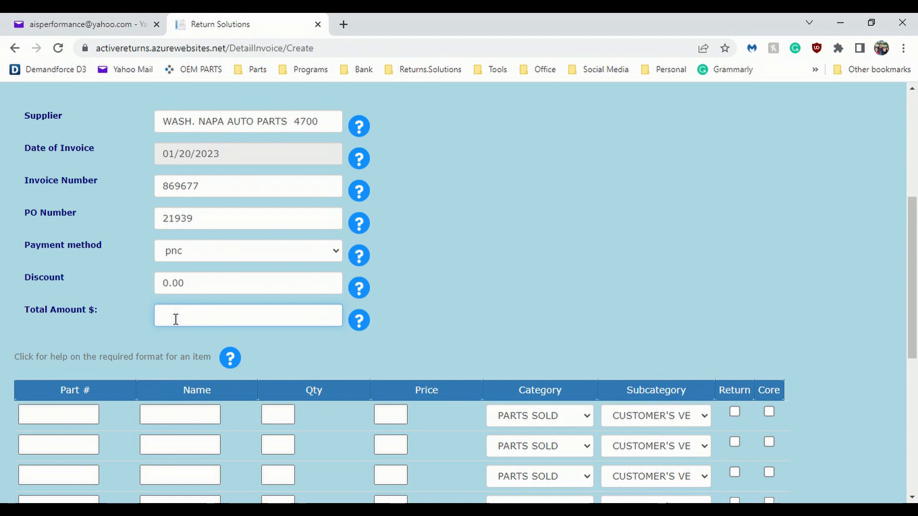
text(23.33)
Fill in the first line item with part number 6551R, name BATTERY, quantity 1 and price 123.33.
scroll(169, 320, down, 3)
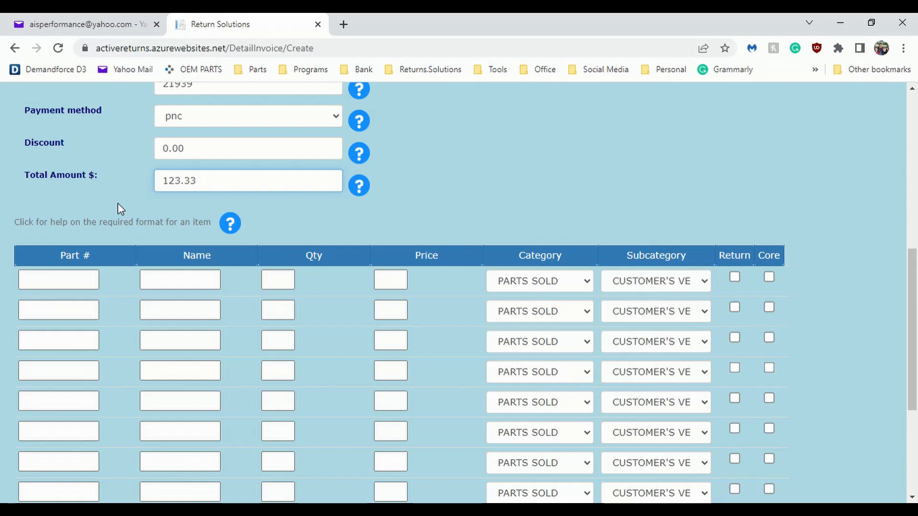
scroll(118, 205, down, 1)
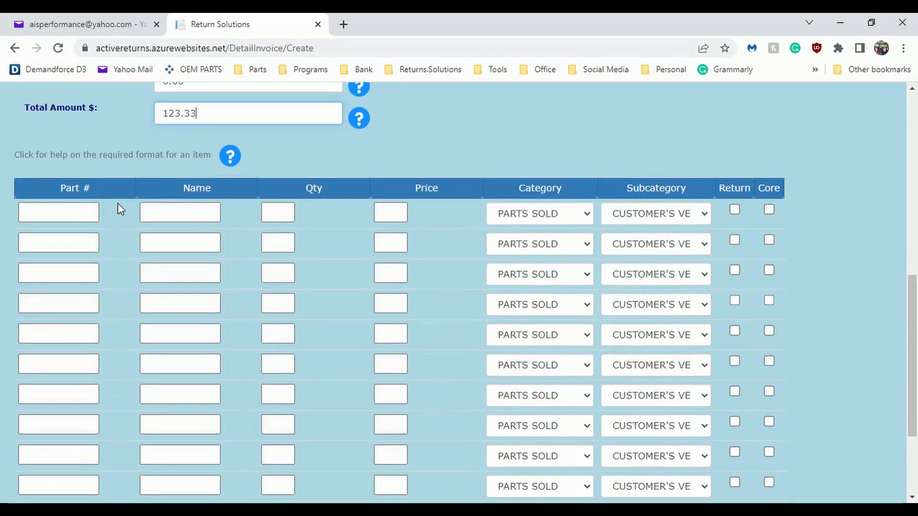
click(49, 214)
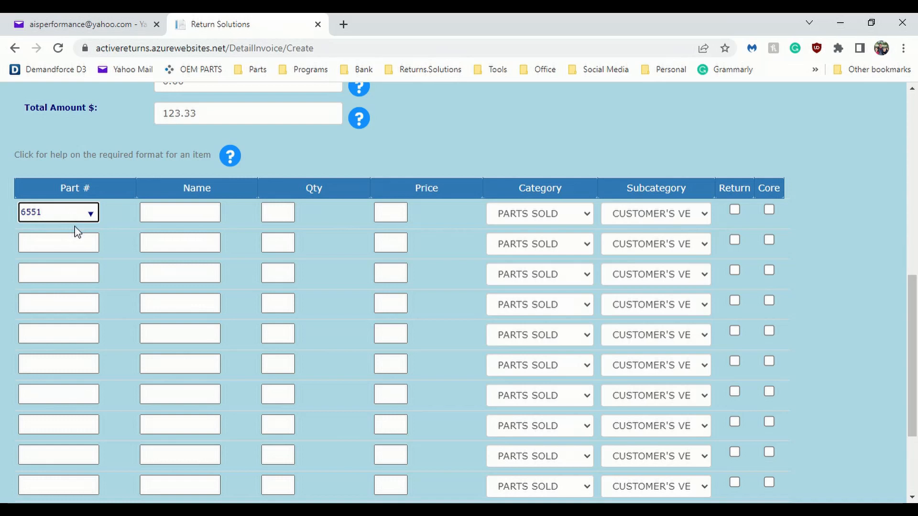
text(R)
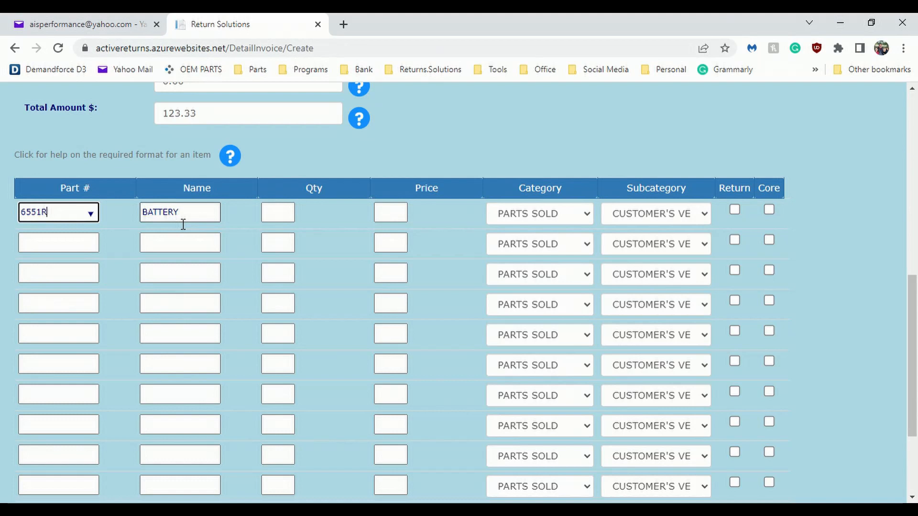
click(281, 214)
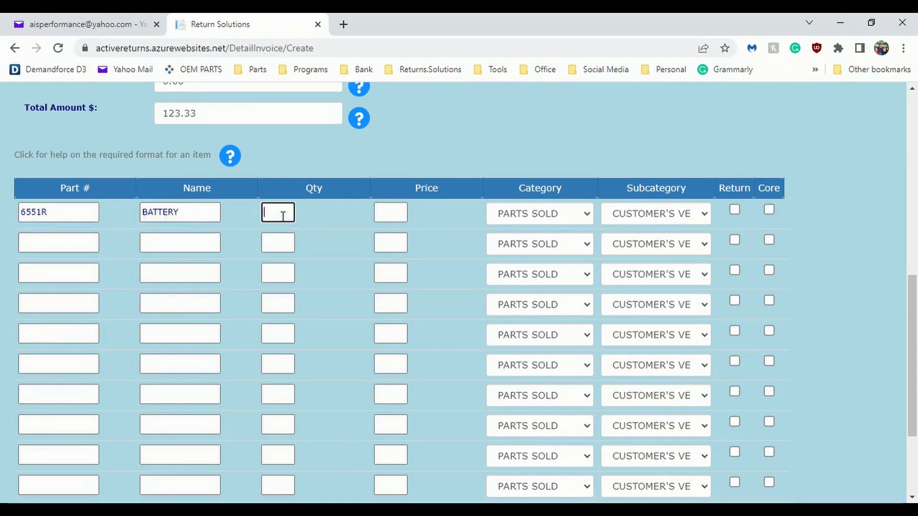
text(1)
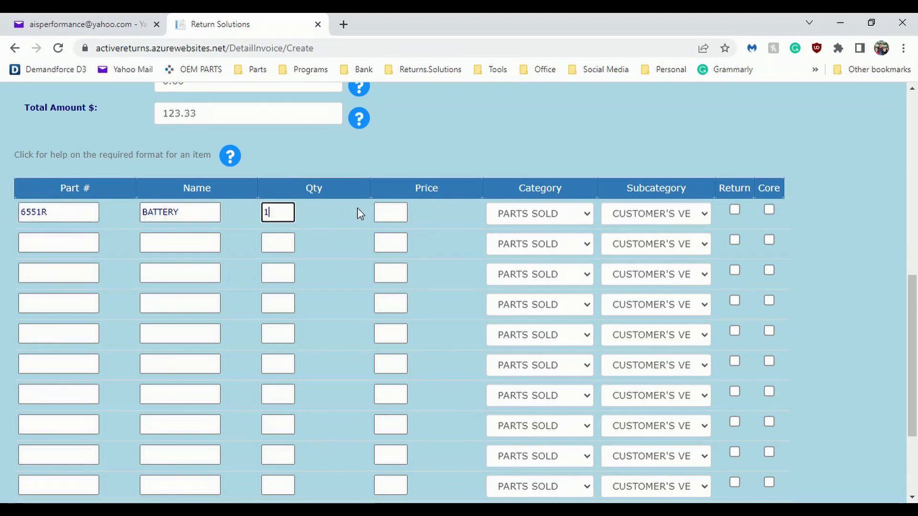
click(390, 213)
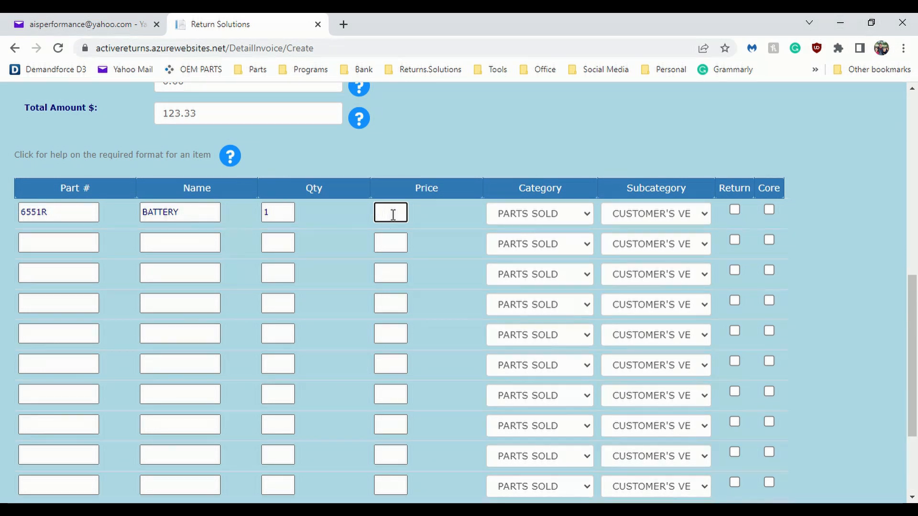
text(123.33)
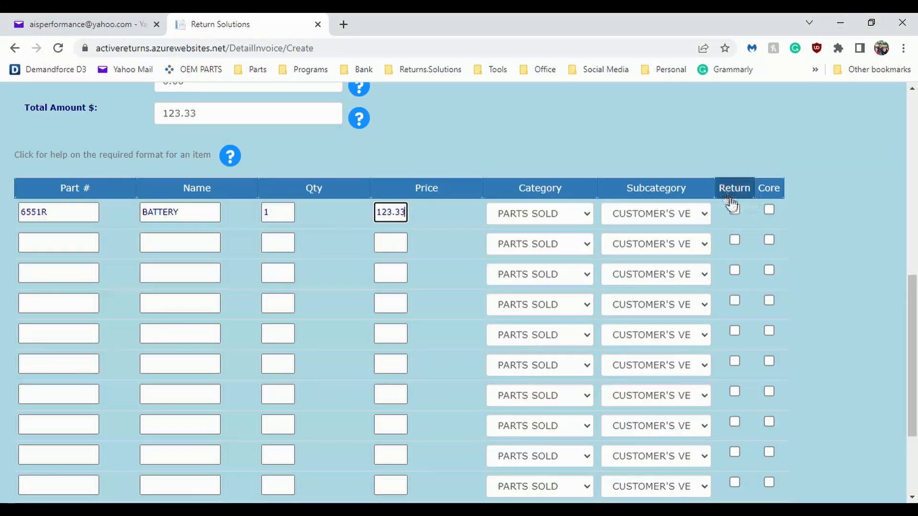
Mark the battery line item as a core and proceed to its return form.
click(769, 210)
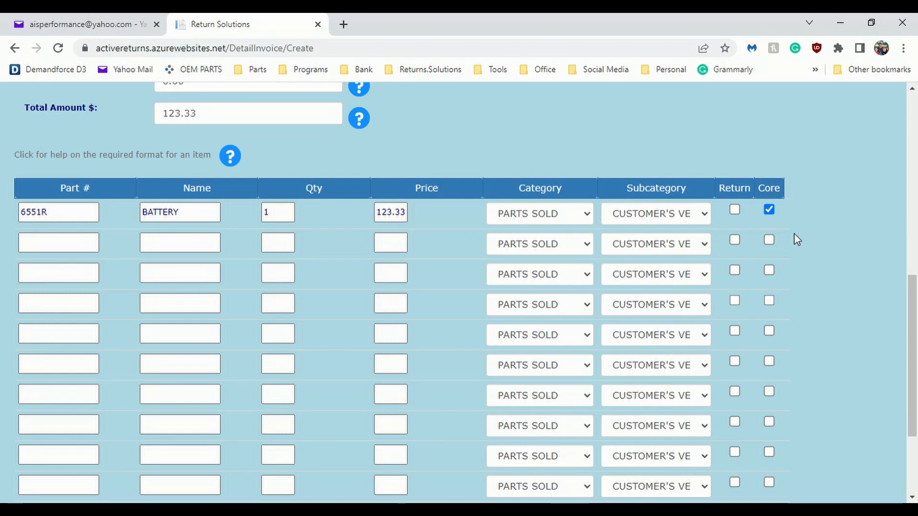
scroll(799, 234, down, 5)
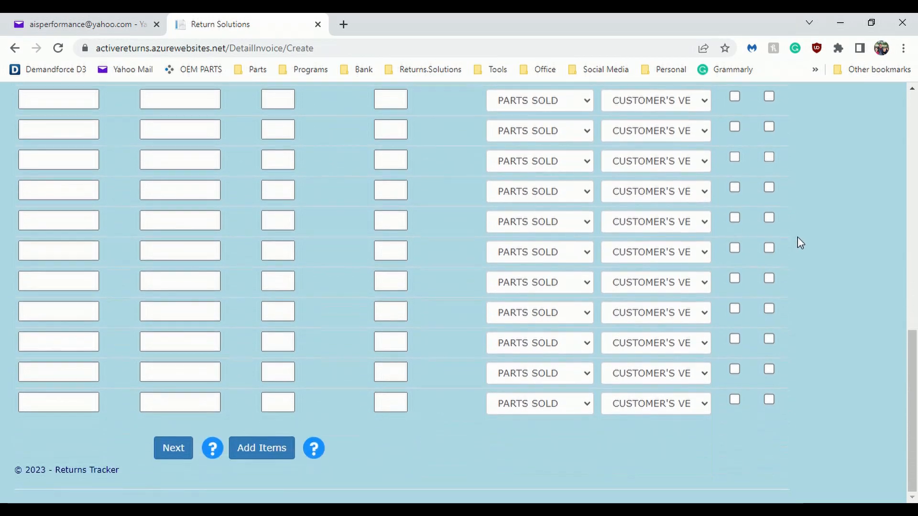
click(175, 450)
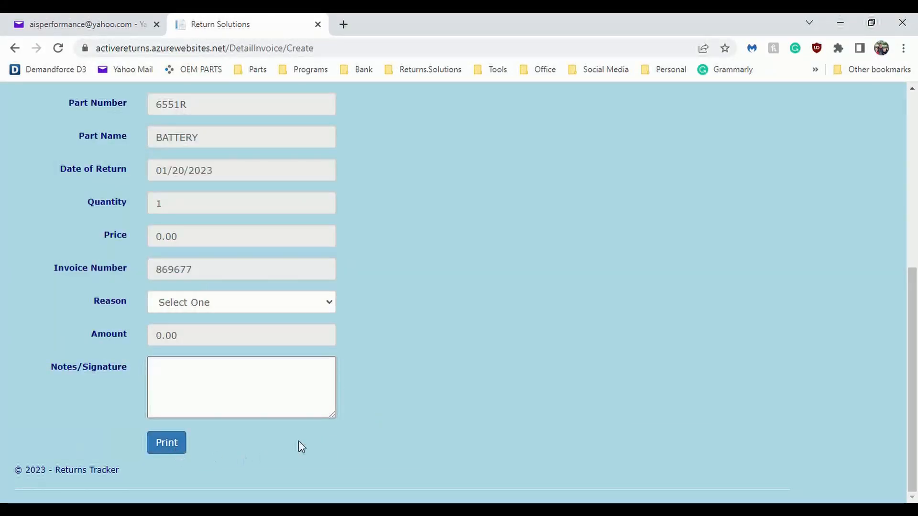
Set the battery return's price to 18.00 with reason CORE, update the amount, and open the print preview.
scroll(449, 391, up, 3)
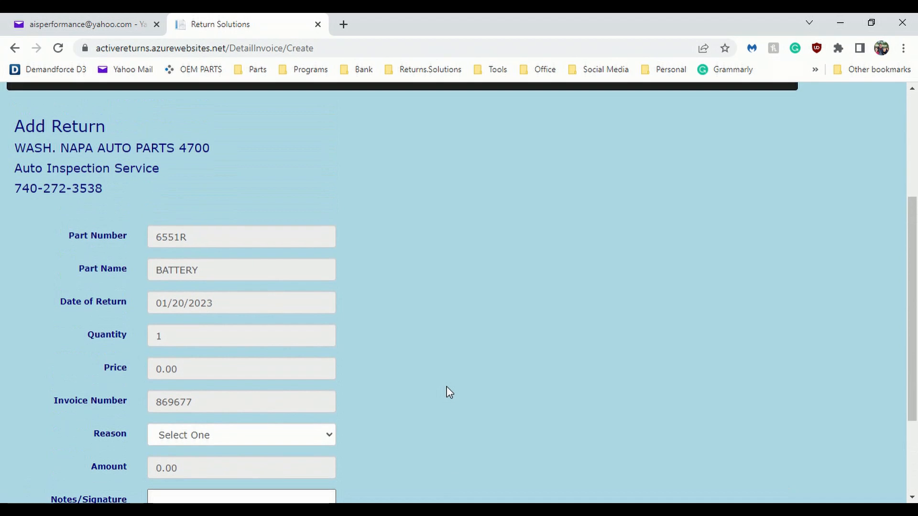
scroll(449, 392, down, 2)
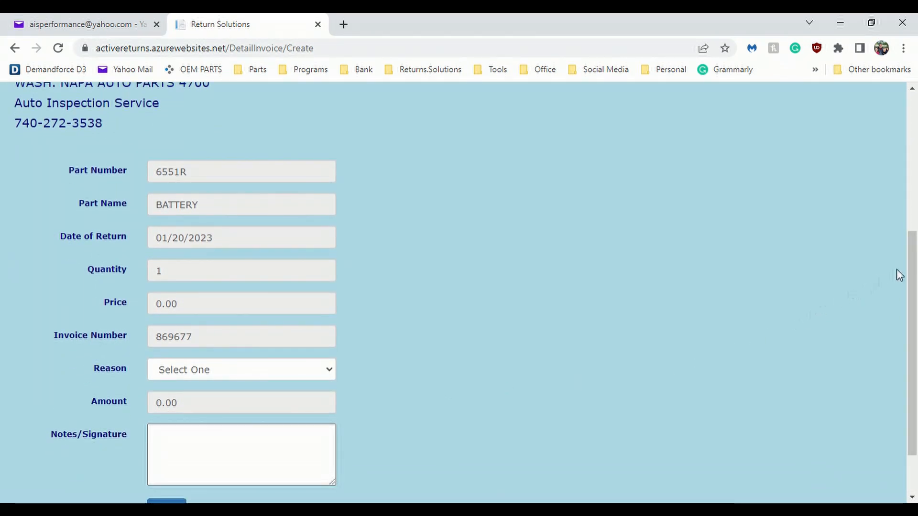
drag(912, 266, 913, 248)
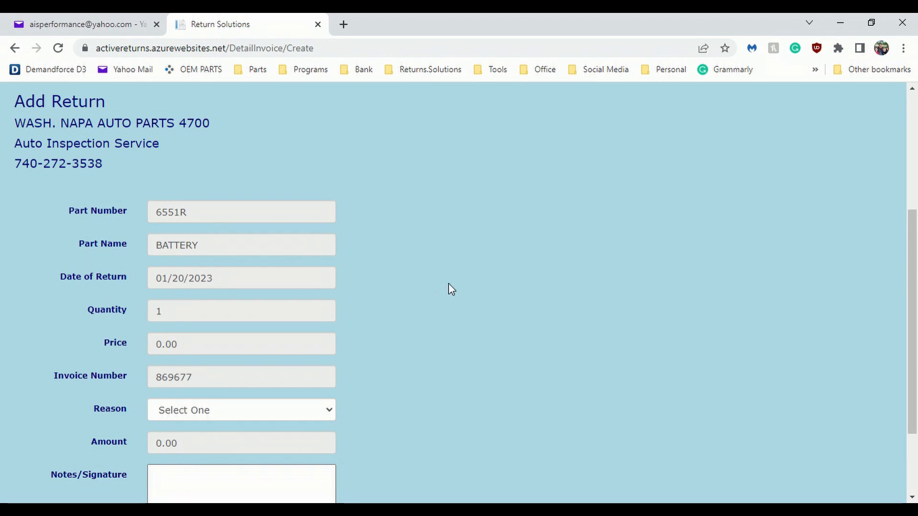
scroll(449, 285, down, 2)
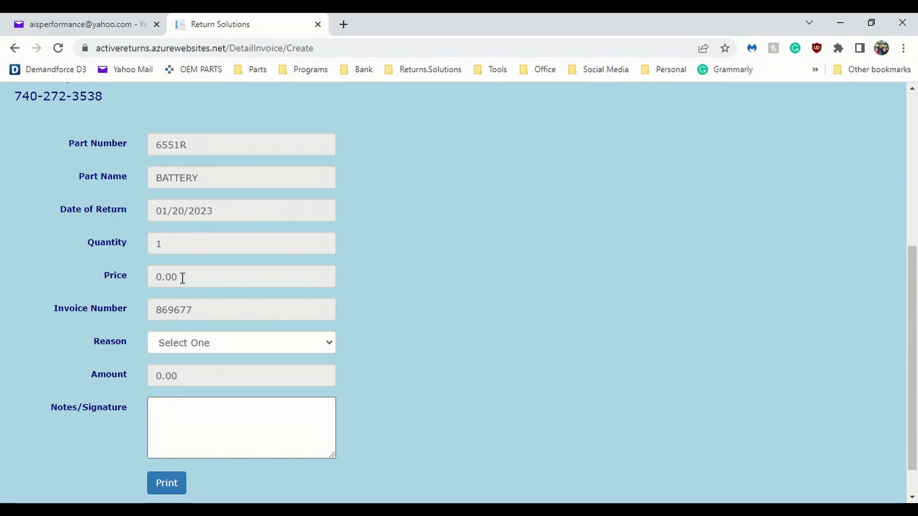
double_click(164, 283)
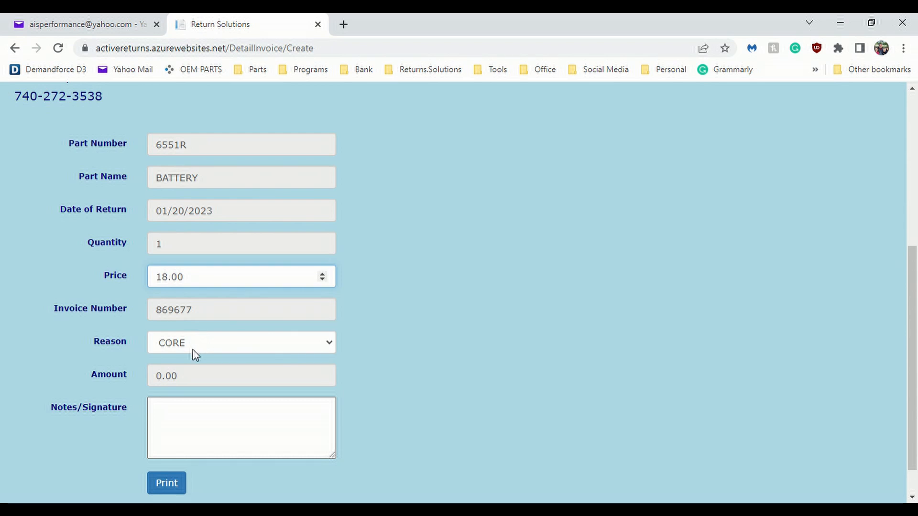
click(192, 381)
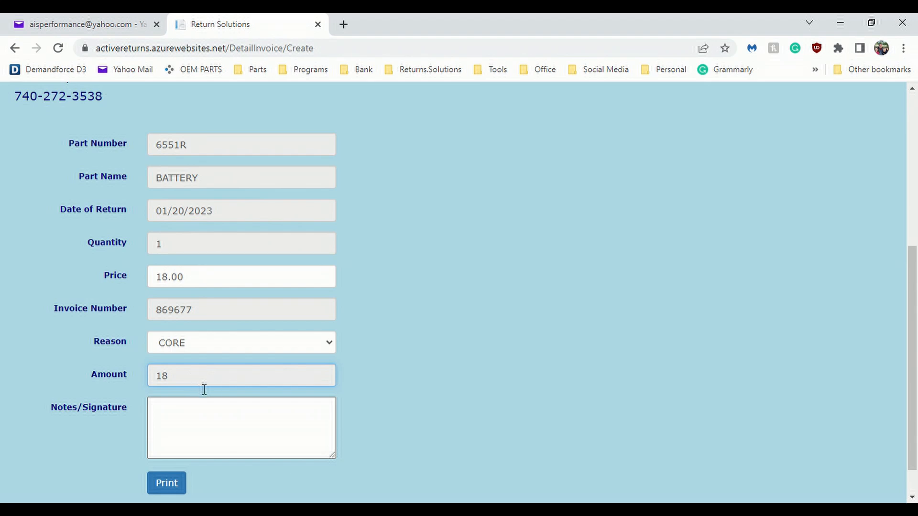
scroll(210, 382, down, 1)
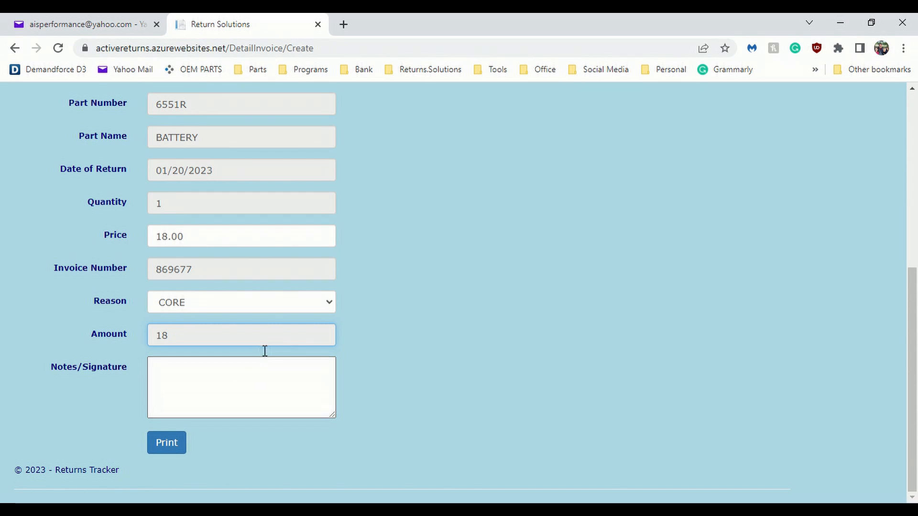
click(167, 443)
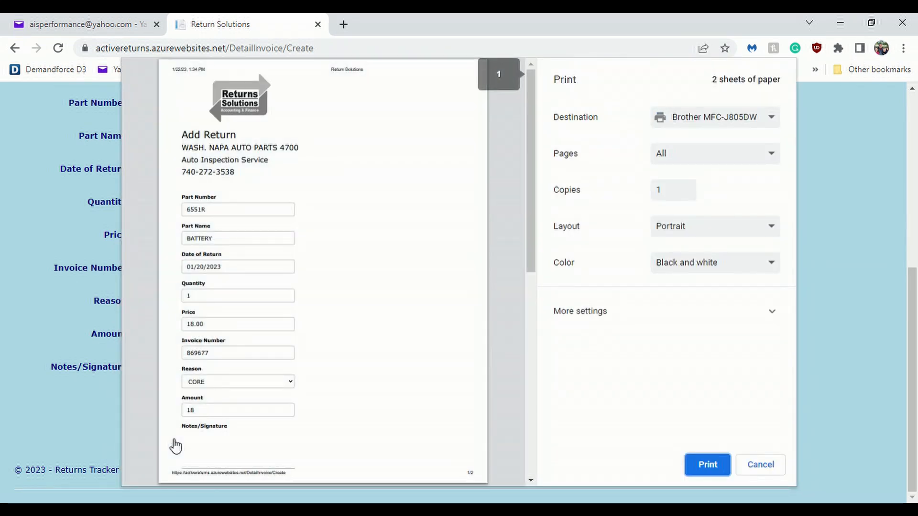